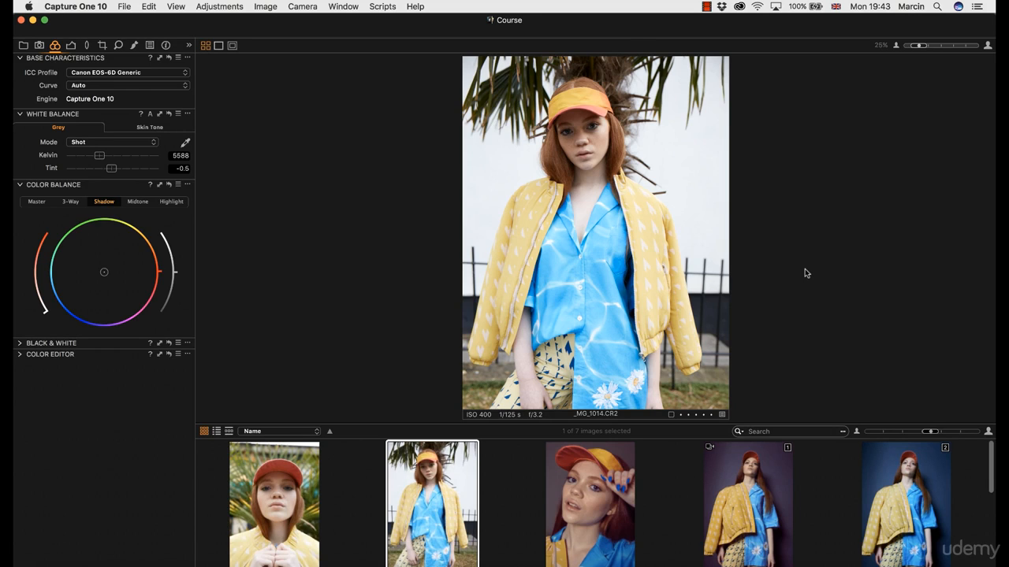
Step: Set High Dynamic Range Highlight to 32 and Shadow to 12 on the outdoor photo
left_click(184, 142)
left_click(71, 46)
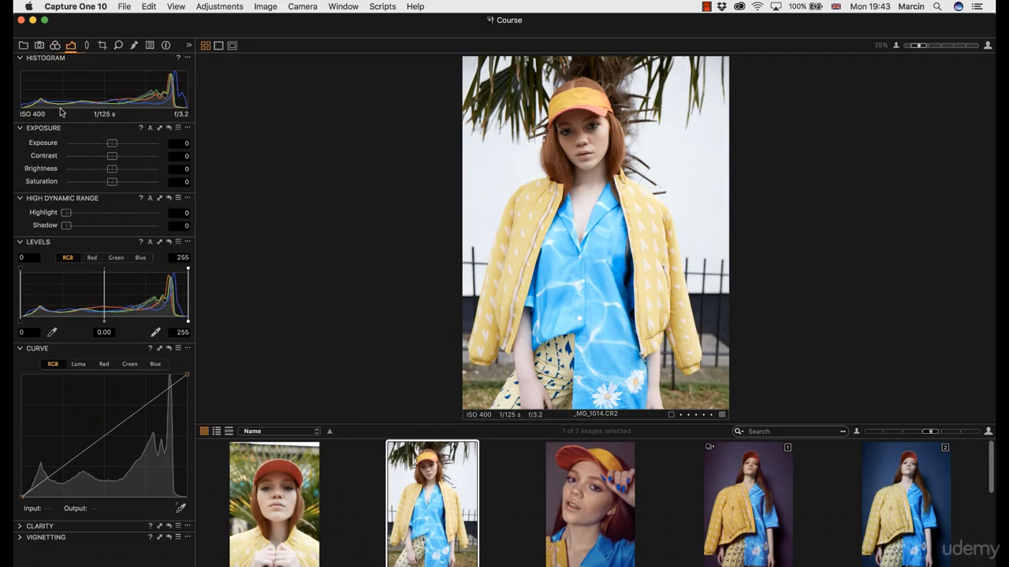
left_click_drag(76, 219, 96, 213)
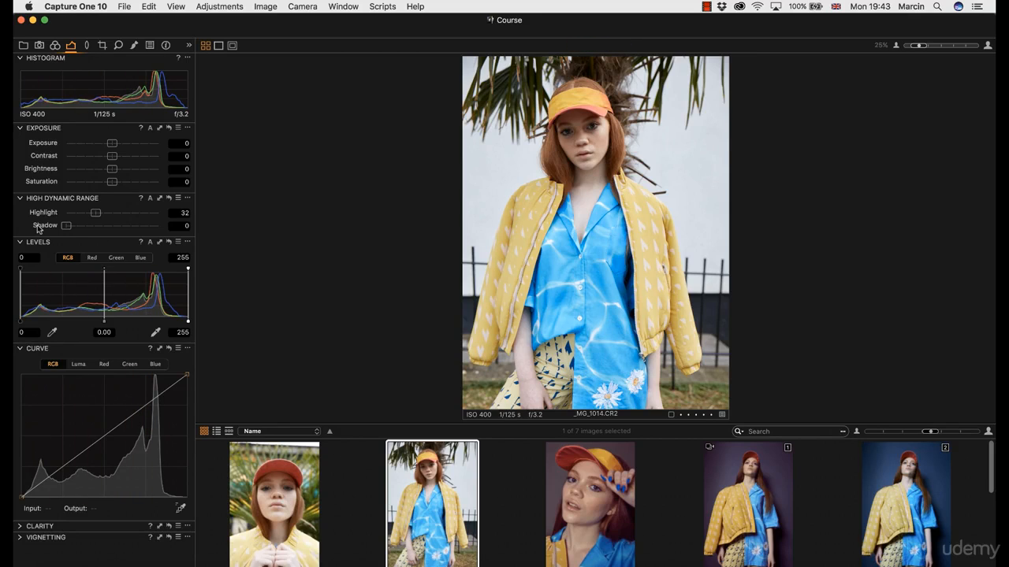
left_click_drag(67, 226, 77, 230)
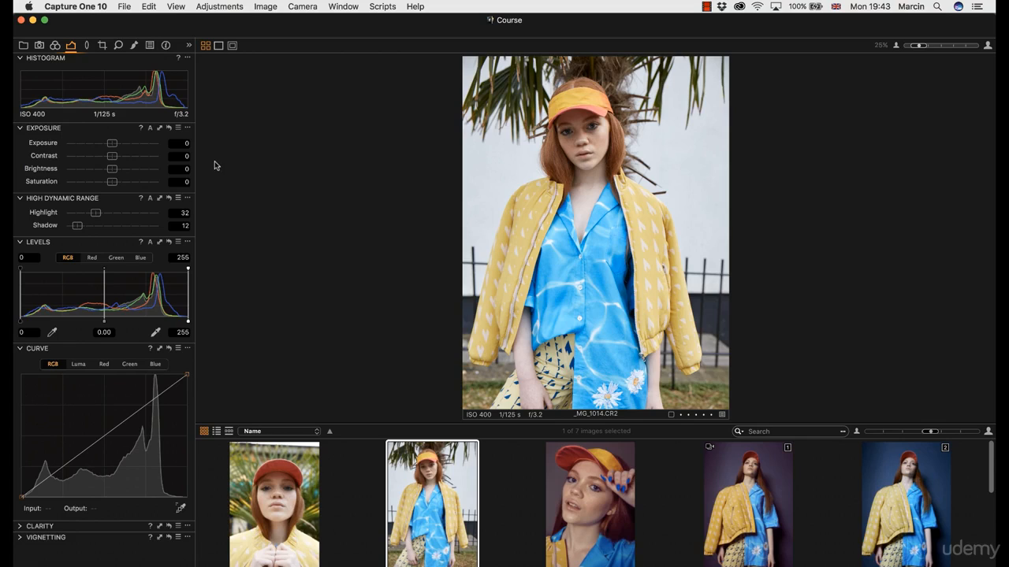
Step: Sample the yellow jacket in the advanced Color Editor and set hue rotation to -4.6, saturation to 3.8 and lightness to -1.3
left_click(134, 48)
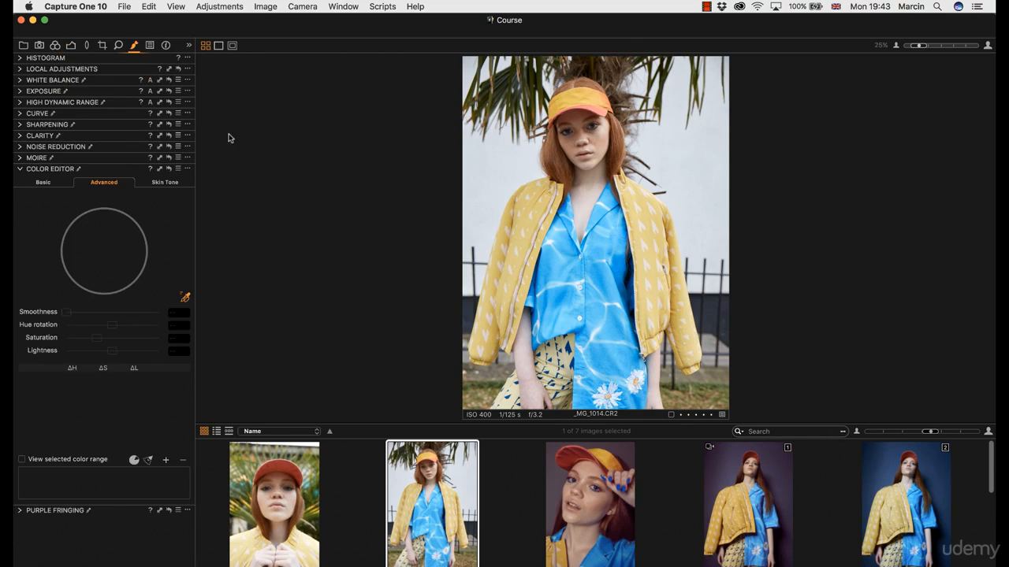
left_click(526, 221)
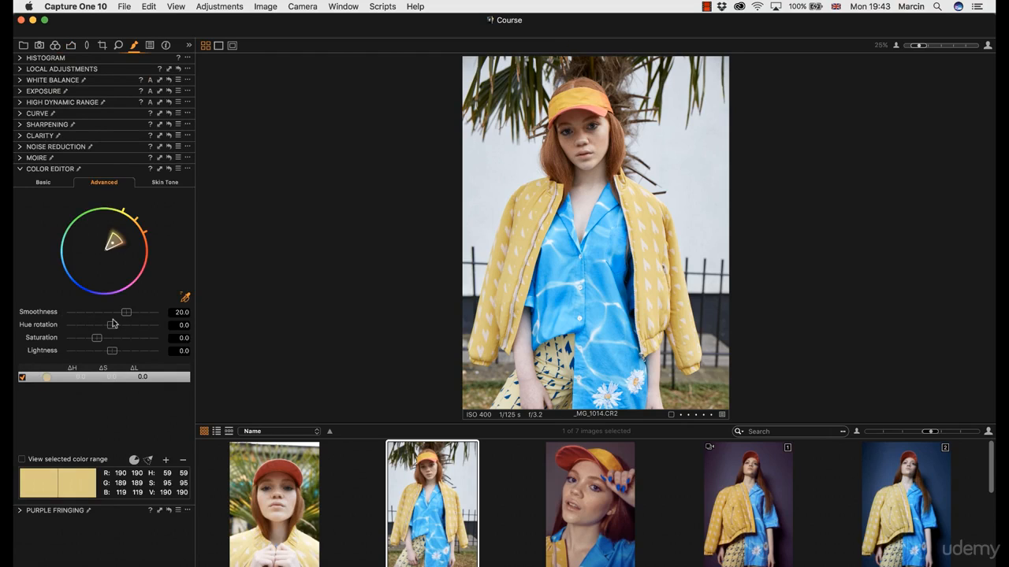
mouse_move(115, 326)
left_mouse_down()
mouse_move(125, 325)
mouse_move(109, 318)
left_mouse_up()
left_click_drag(111, 352, 112, 356)
left_click_drag(96, 341, 99, 341)
left_click(22, 377)
left_click(22, 378)
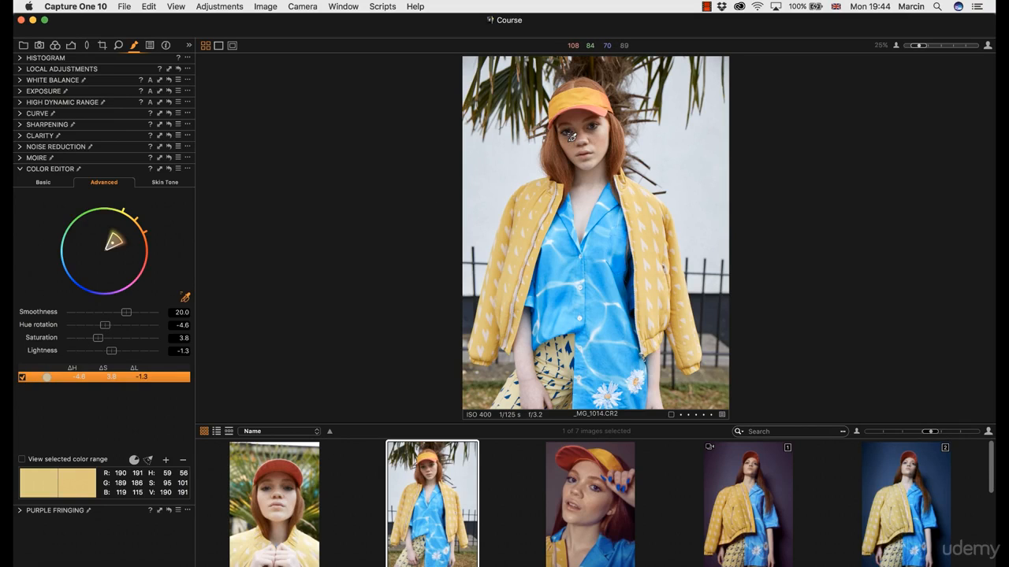
Step: Adjust the skin tone amounts in the Color Editor, setting hue to 4.0 and saturation to -1.9
left_click(164, 183)
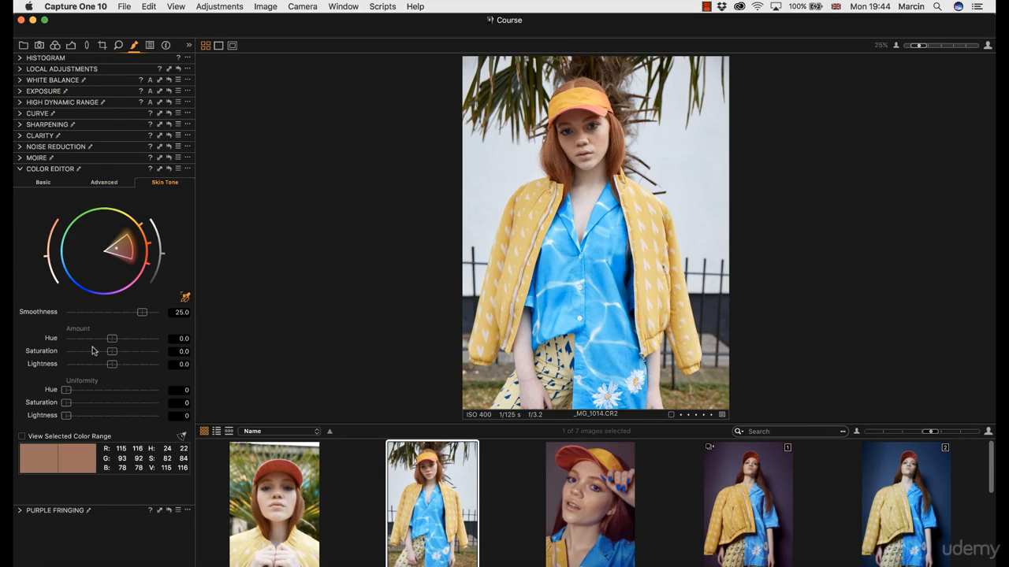
mouse_move(113, 340)
left_mouse_down()
mouse_move(158, 346)
mouse_move(78, 342)
mouse_move(153, 344)
mouse_move(110, 354)
left_mouse_up()
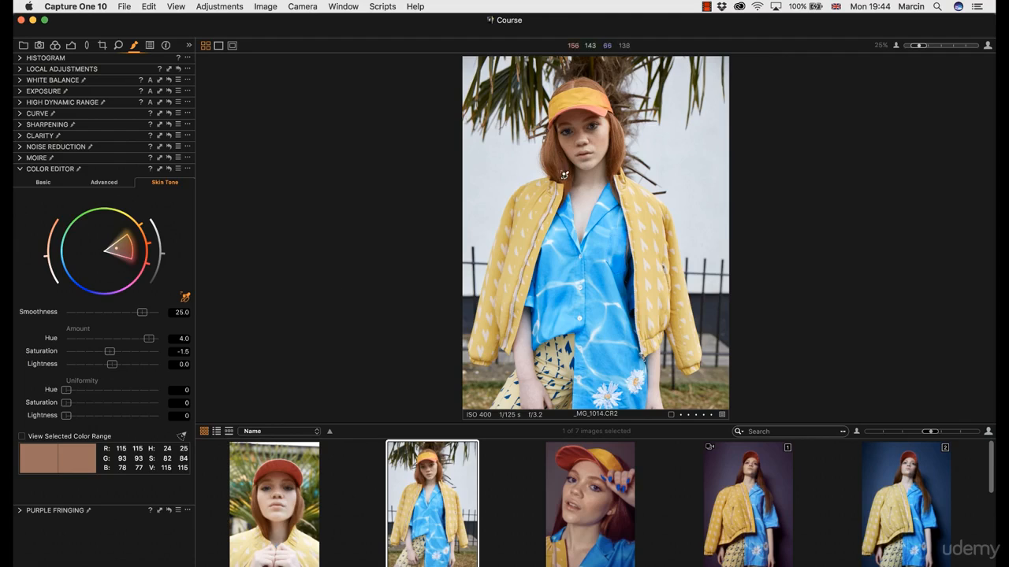
left_click_drag(109, 354, 108, 352)
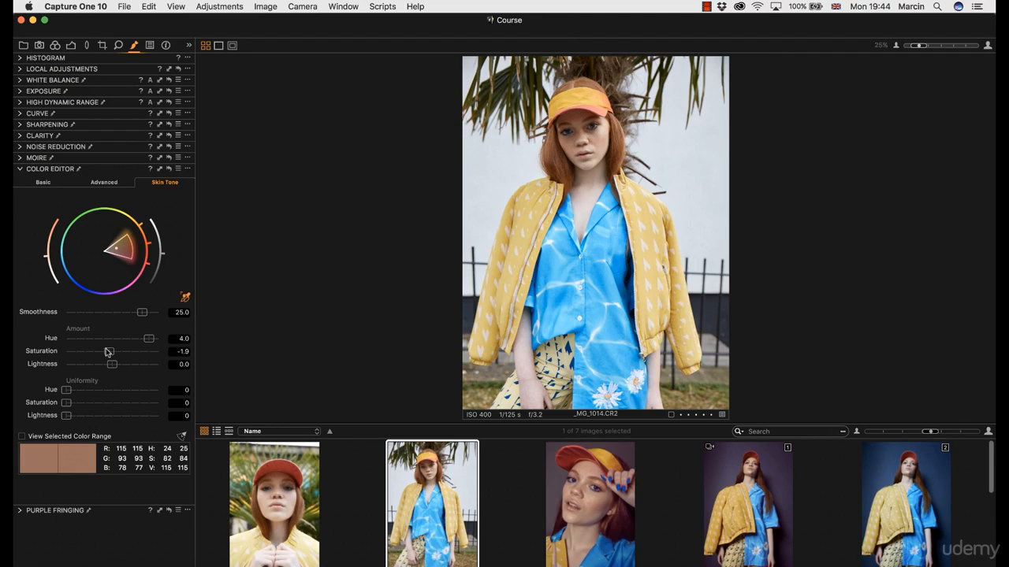
Step: Sample the blue shirt as a second advanced Color Editor range and set its hue rotation to 6.0
left_click(110, 187)
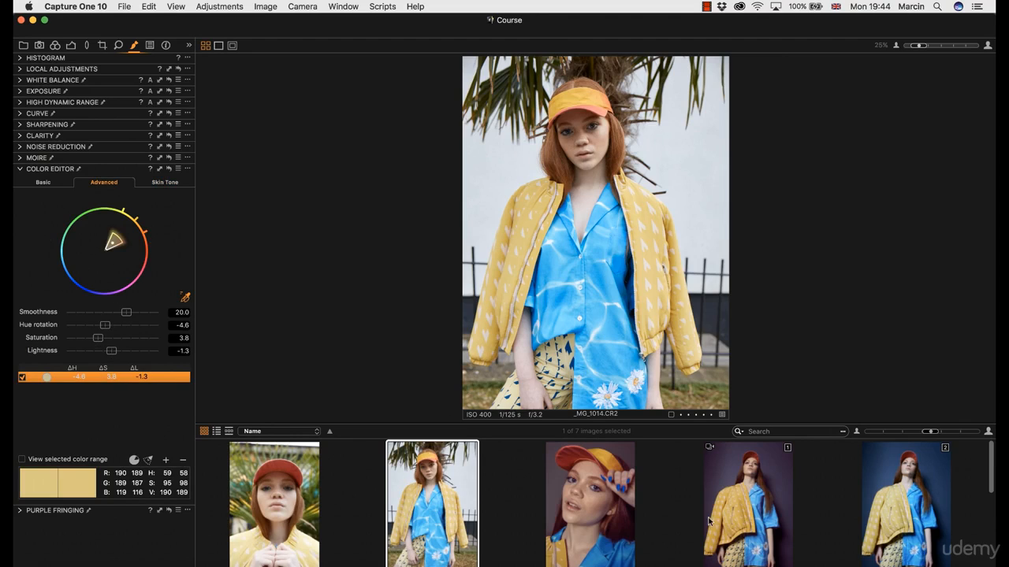
left_click(560, 266)
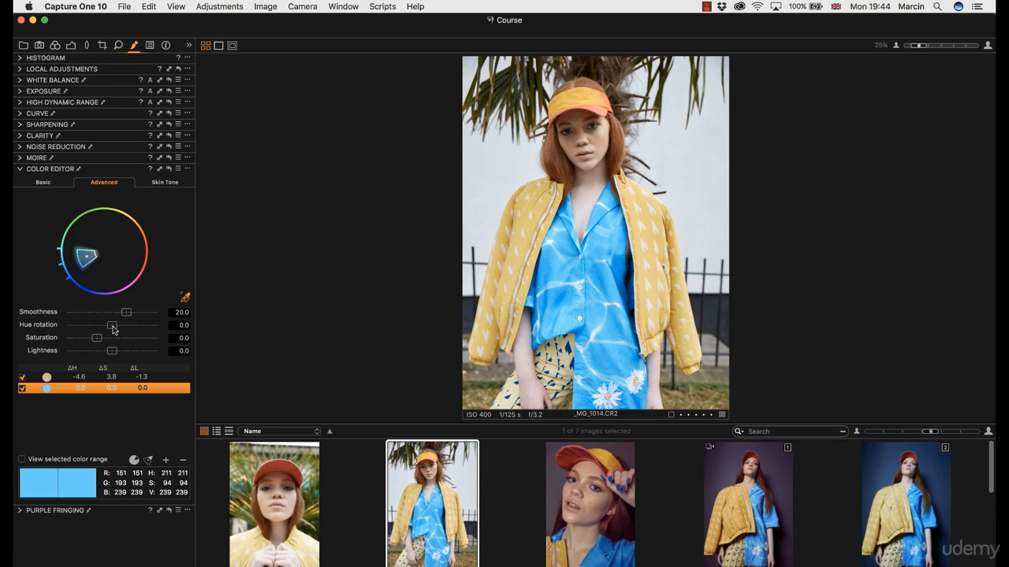
mouse_move(111, 325)
left_mouse_down()
mouse_move(92, 324)
mouse_move(121, 325)
left_mouse_up()
Step: Use Color Balance to tint the shadows slightly towards blue-violet and the highlights slightly towards warm yellow-orange
left_click(55, 45)
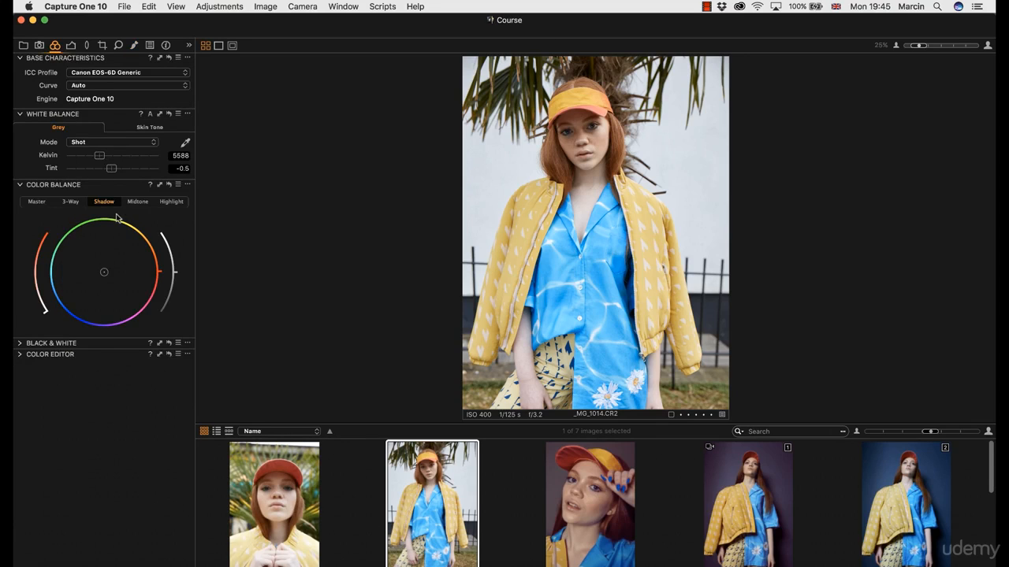
left_click_drag(106, 283, 108, 286)
left_click(173, 202)
left_click_drag(110, 268, 110, 271)
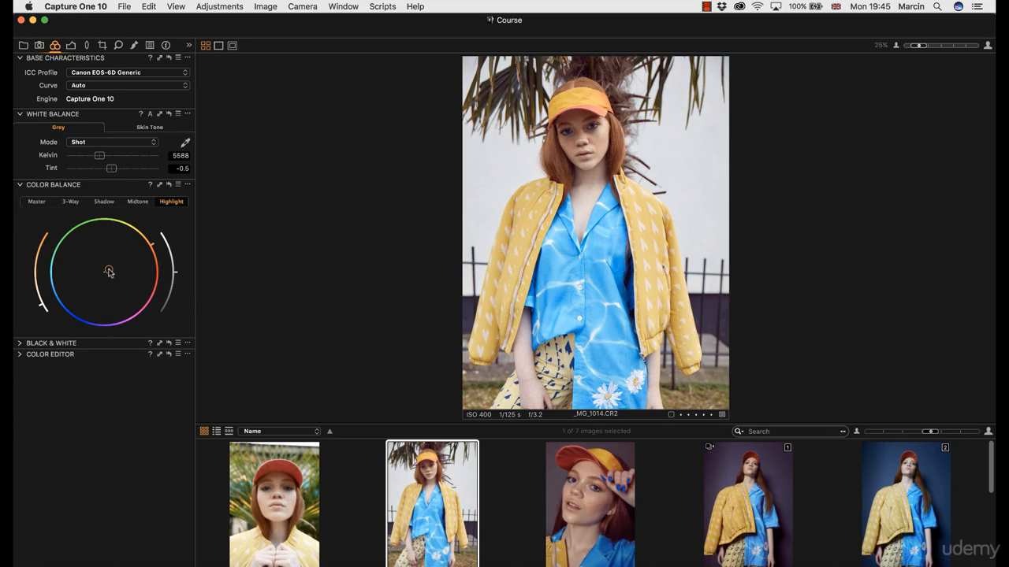
left_click_drag(109, 272, 109, 268)
Step: Compare the photo with the purple-background shot and set the blue shirt range to hue rotation 9.4 and saturation 5.7
left_click(737, 524)
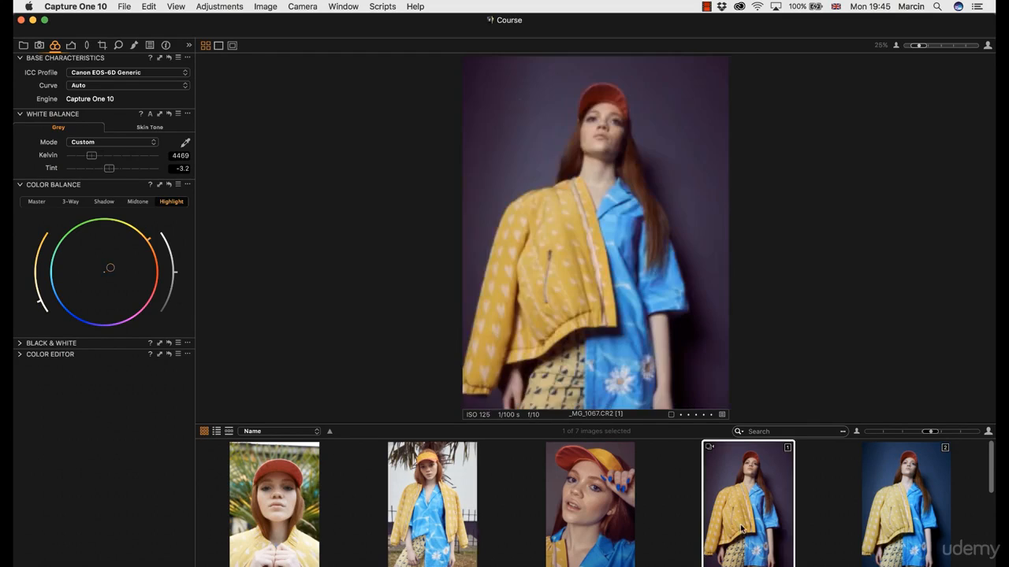
left_click(439, 489)
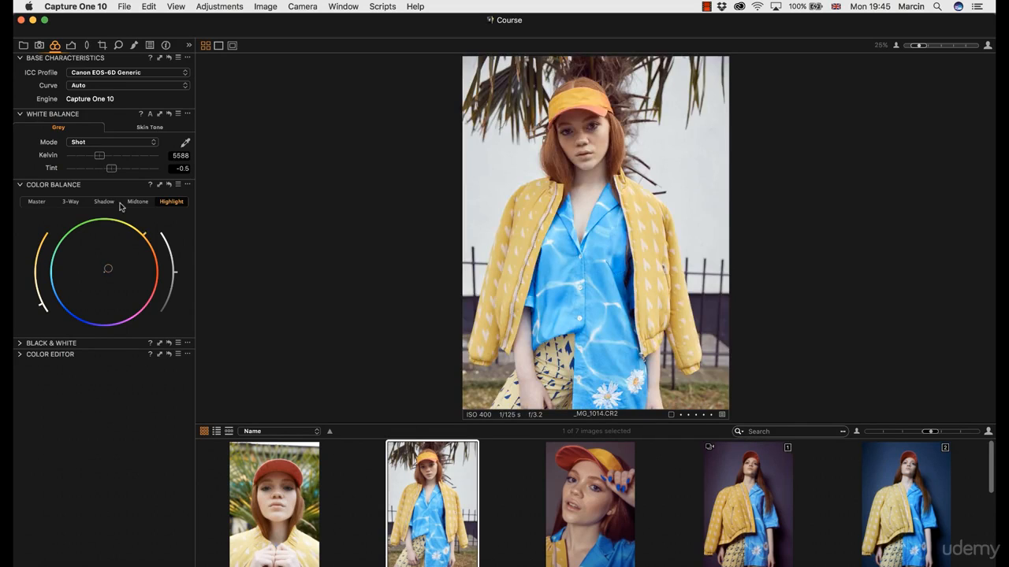
left_click(134, 45)
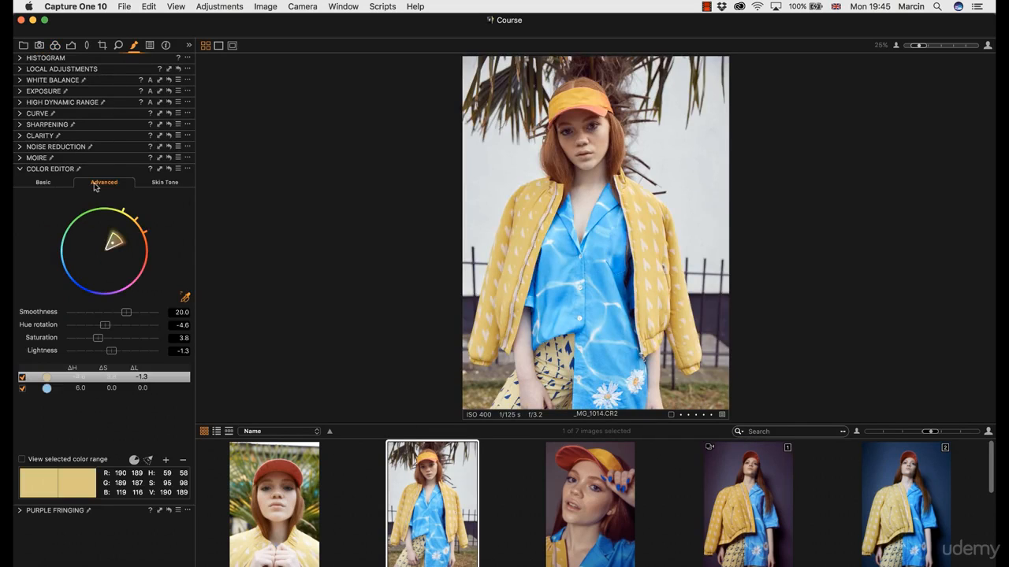
left_click(87, 391)
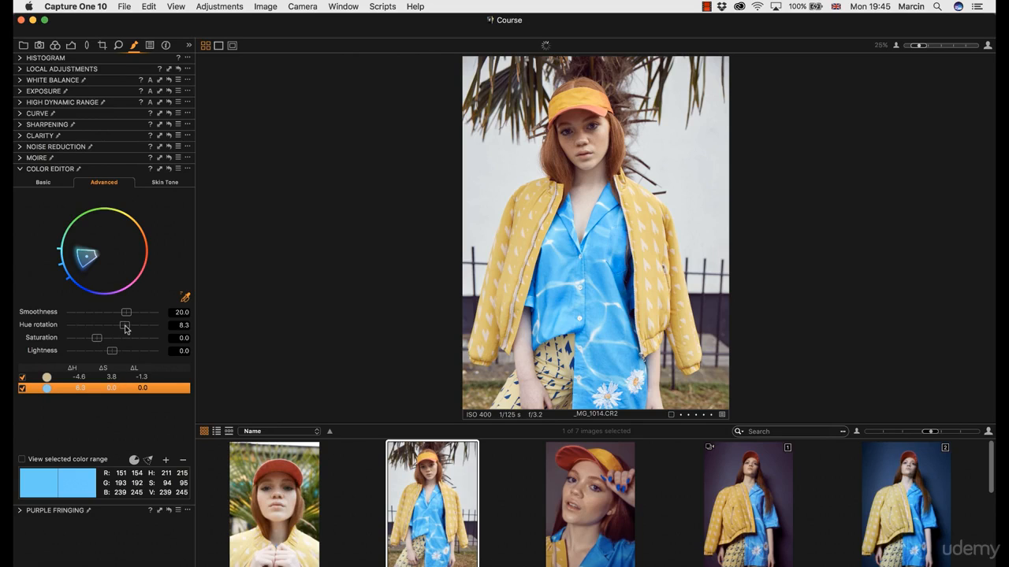
left_click_drag(125, 329, 99, 338)
Step: Compare the outdoor photo's colours with the cap close-up and the full studio shot on the purple background
left_click(594, 506)
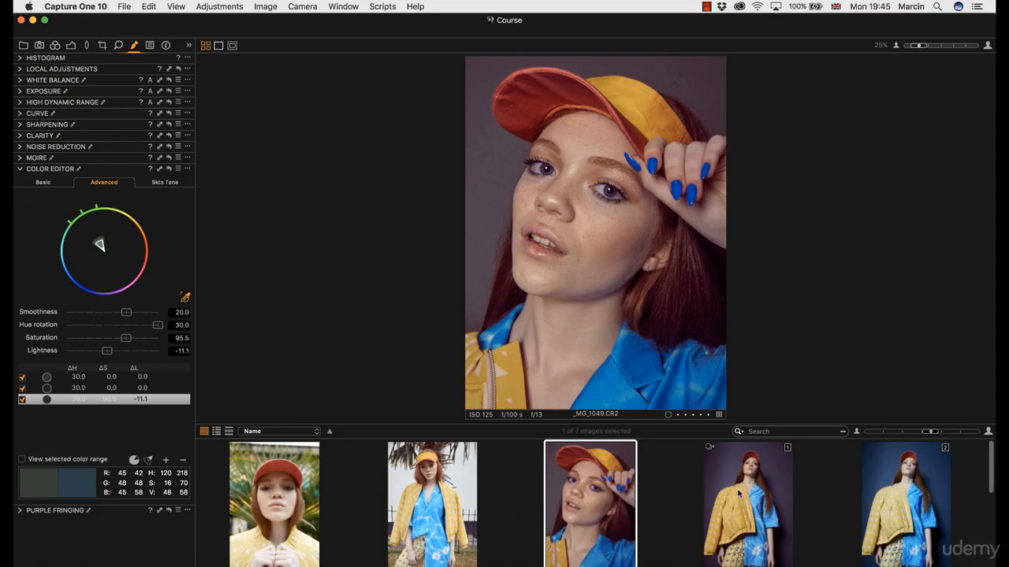
left_click(739, 493)
left_click(403, 508)
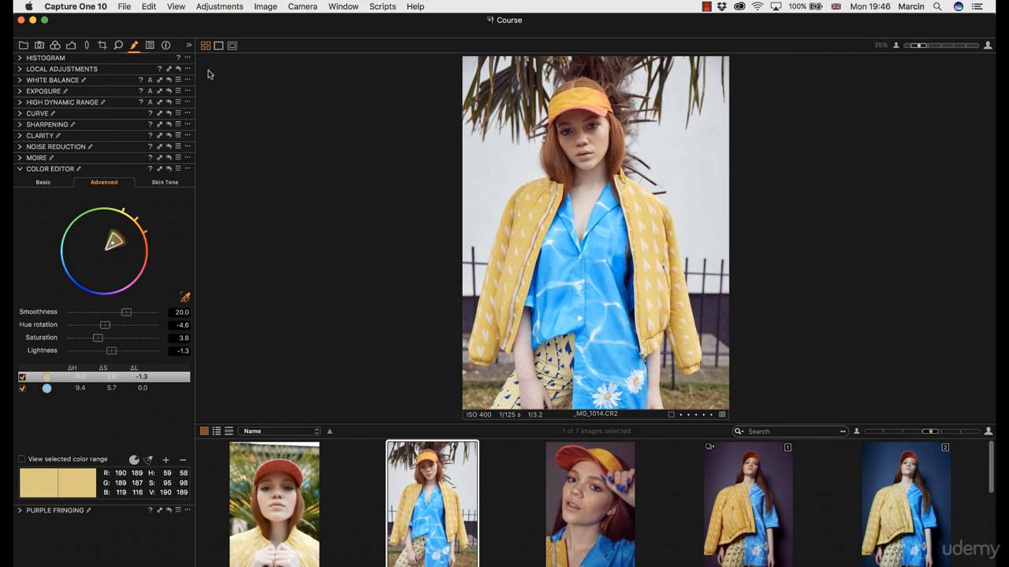
Step: Open the output settings and try to choose the model's shoot folder inside Color Grading Course as the export destination
left_click(191, 45)
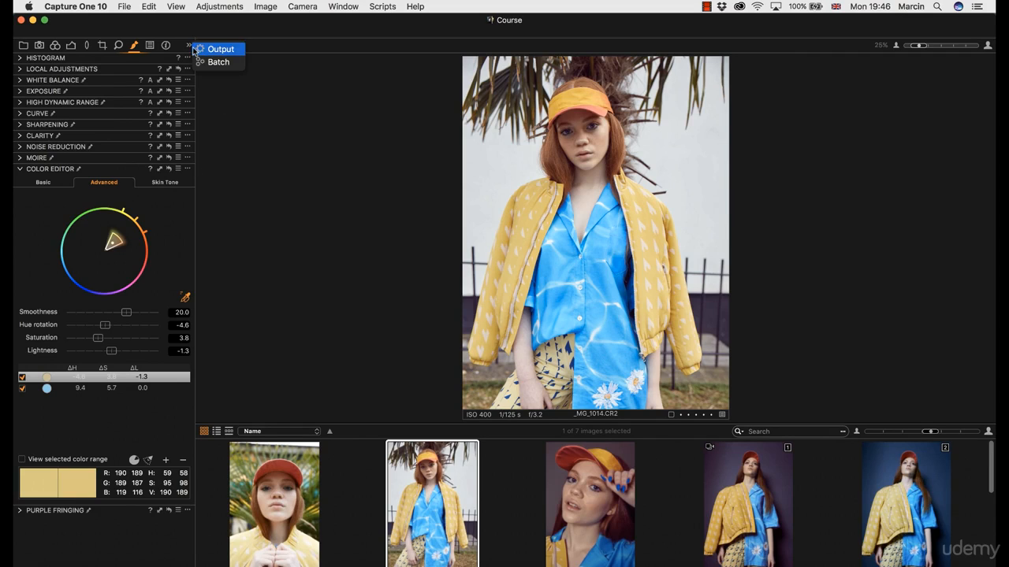
left_click(203, 48)
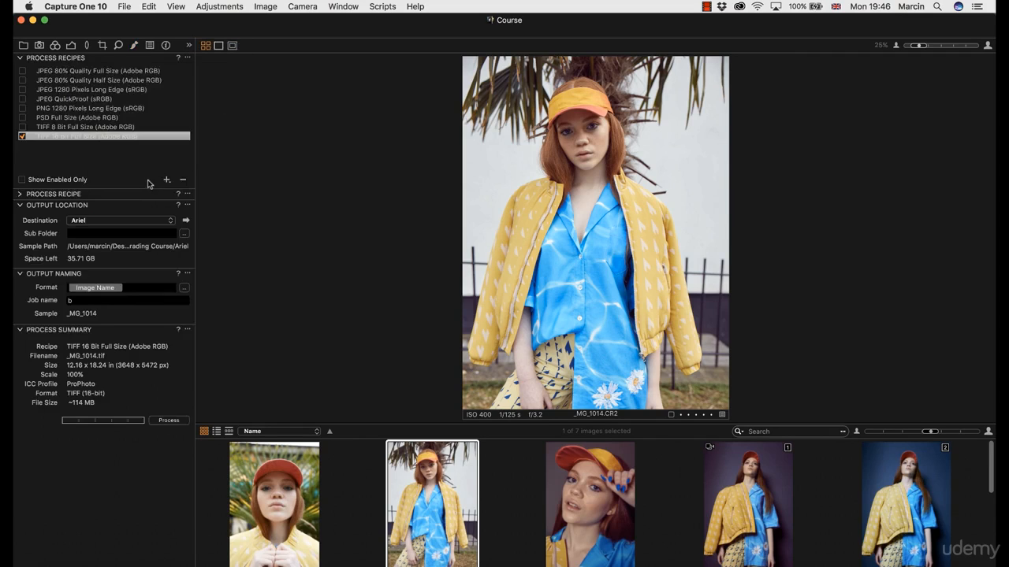
left_click(87, 220)
left_click(84, 294)
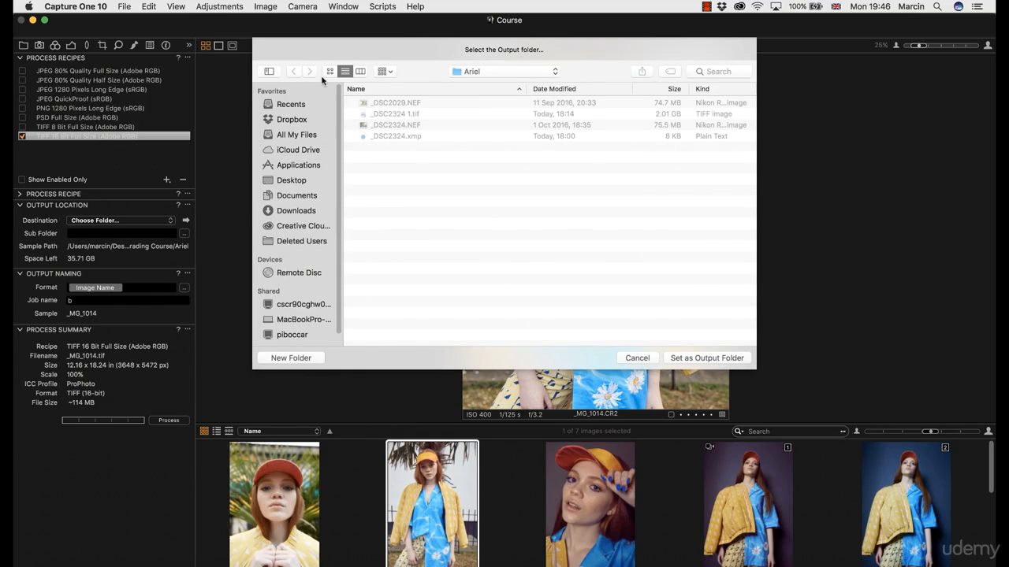
left_click(476, 72)
left_click(487, 84)
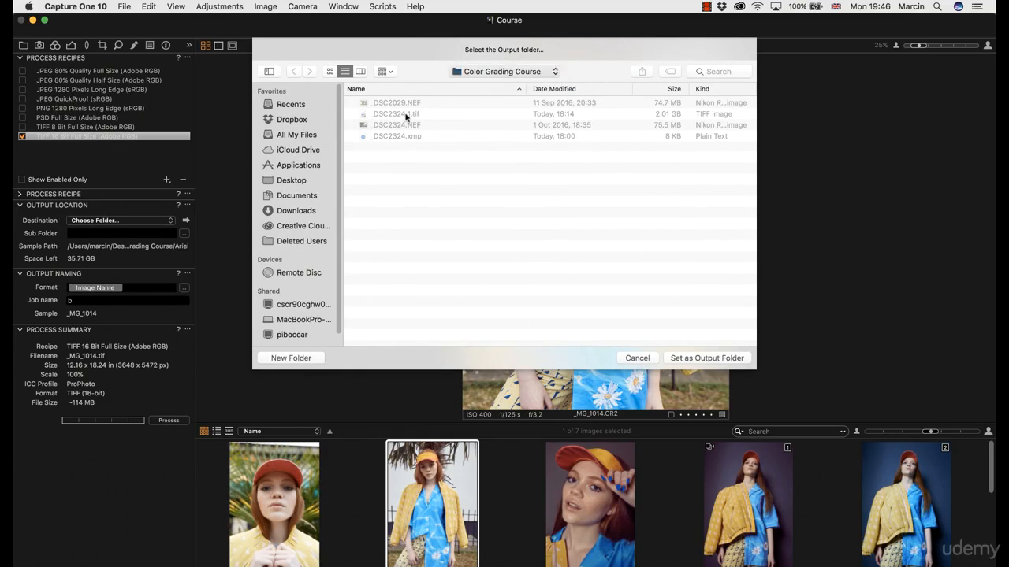
left_click(407, 248)
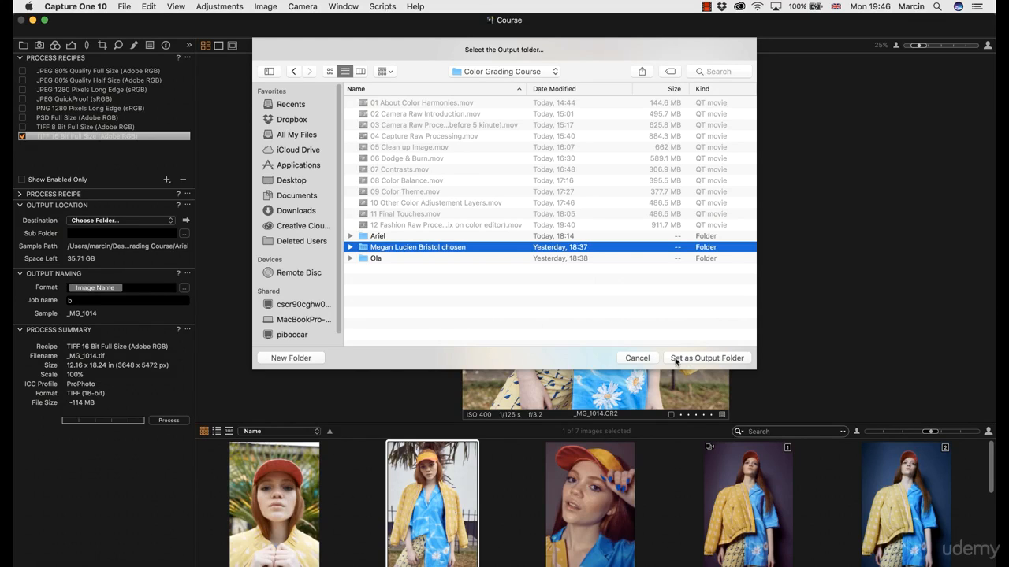
left_click(638, 358)
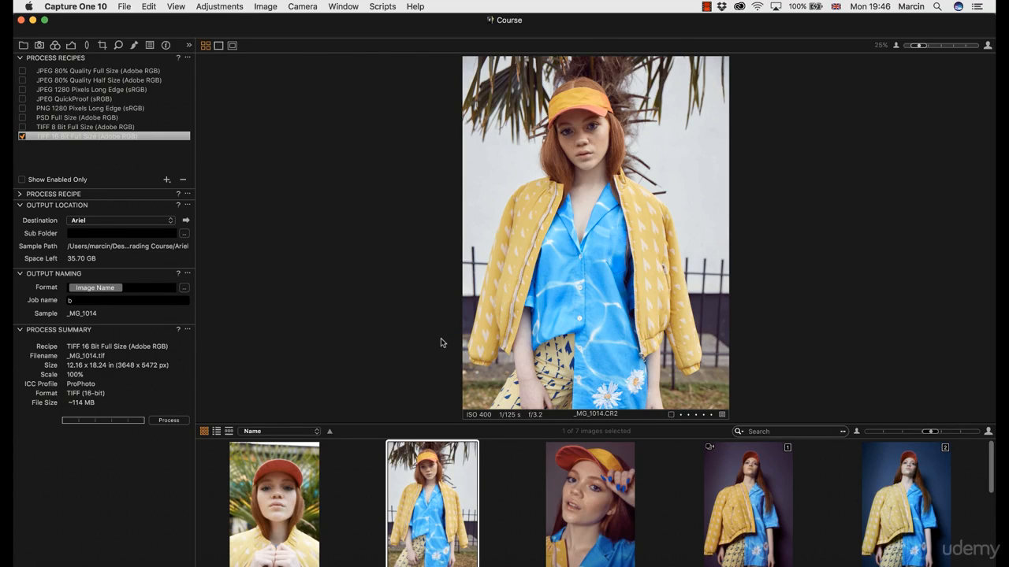
Step: Compare the purple-background and blue-background variants of the studio photo _MG_1067
left_click(747, 506)
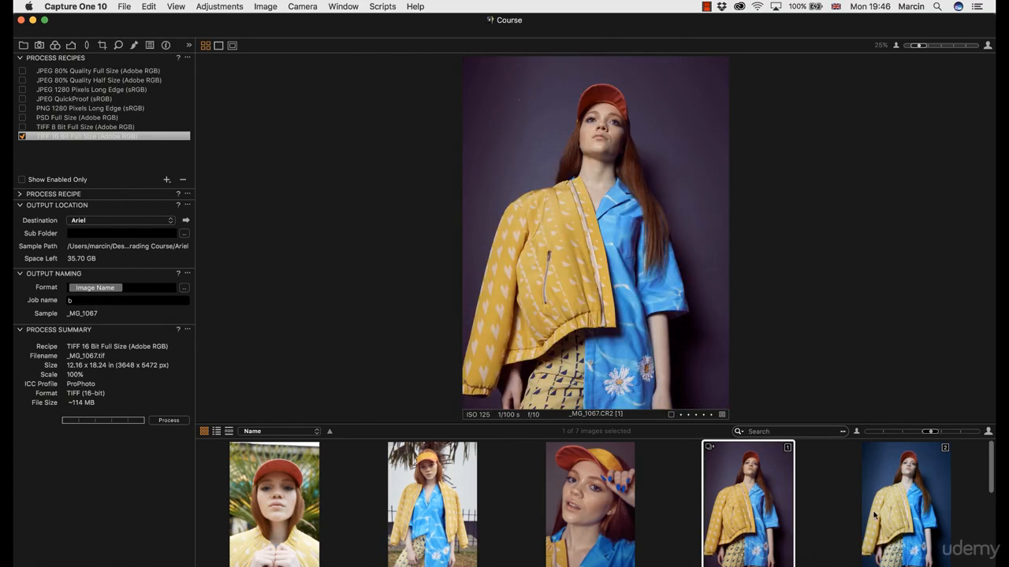
left_click(873, 507)
left_click(768, 496)
left_click(871, 511)
left_click(758, 498)
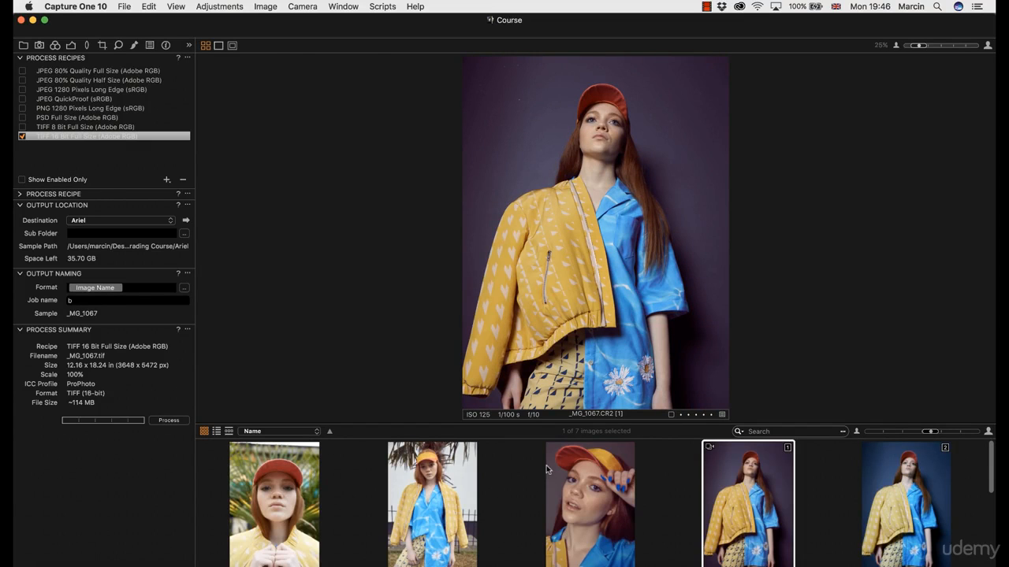